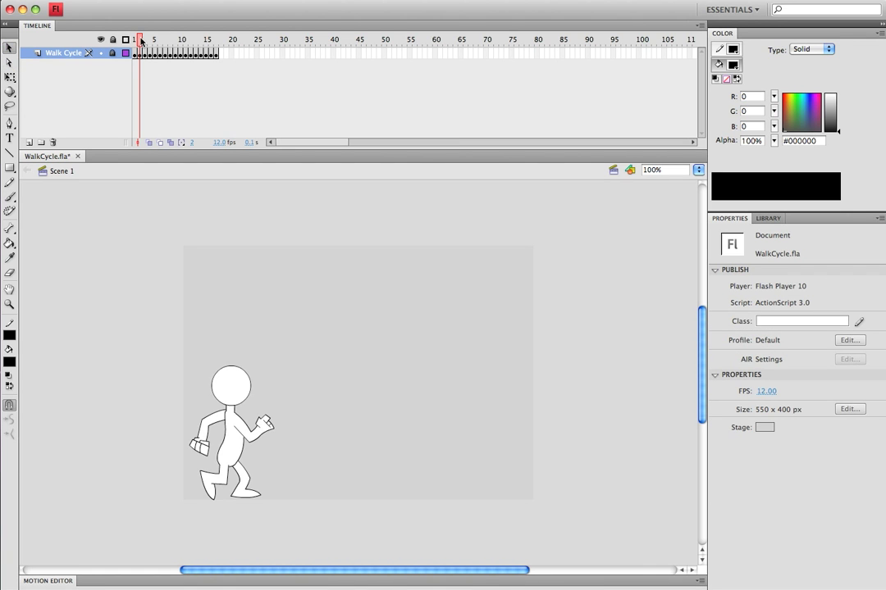
Scrub through the walk poses and play the walk cycle as a test movie, then close it
drag(141, 41, 135, 41)
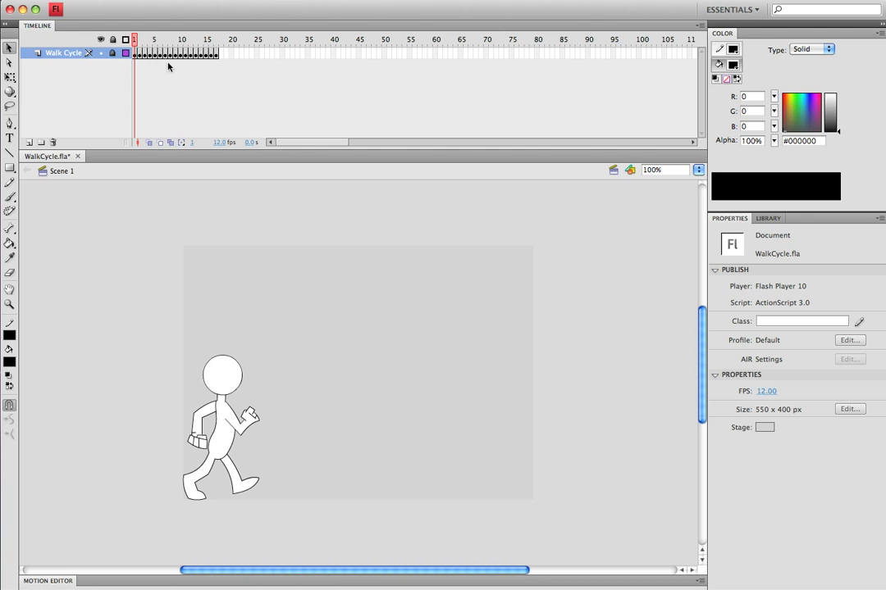
mouse_move(135, 41)
mouse_down()
mouse_move(148, 41)
mouse_move(121, 45)
mouse_up()
click(152, 0)
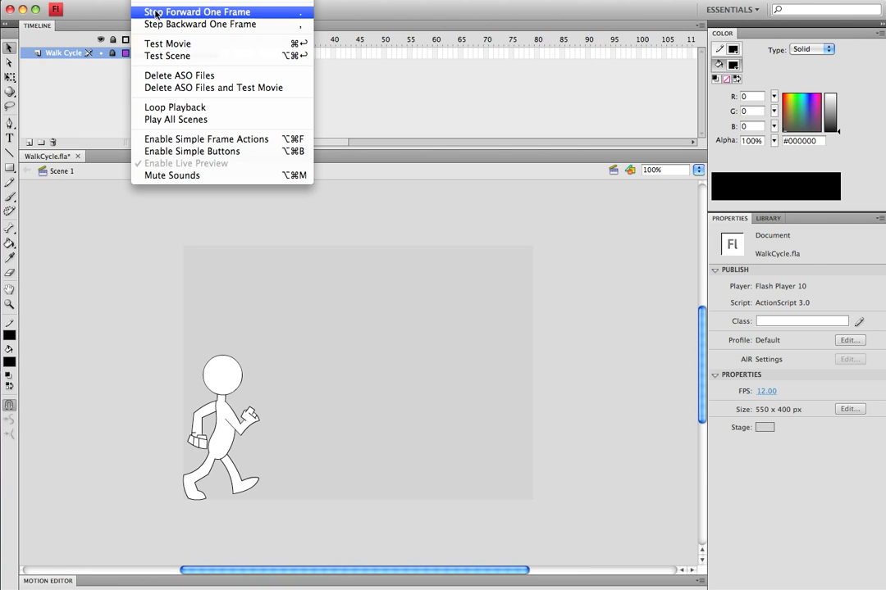
click(165, 44)
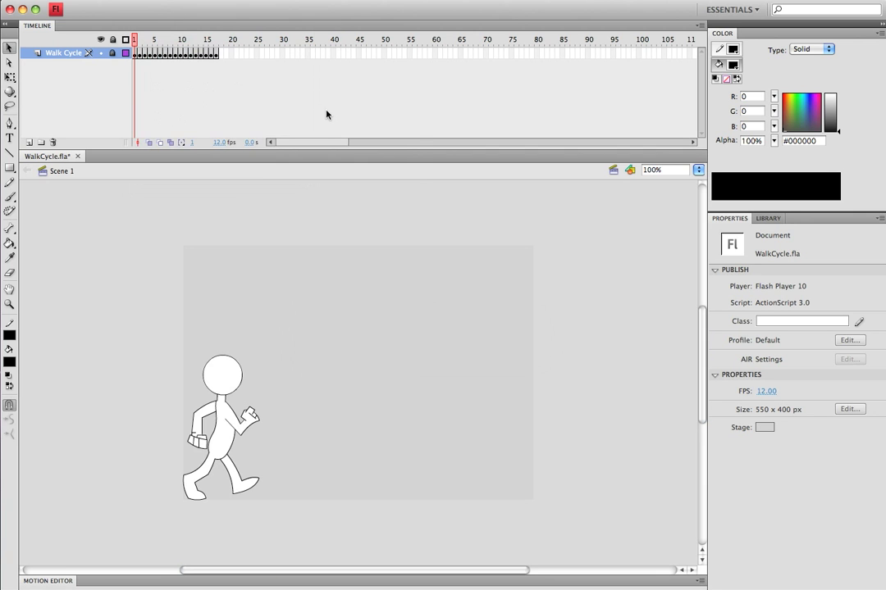
drag(322, 109, 479, 124)
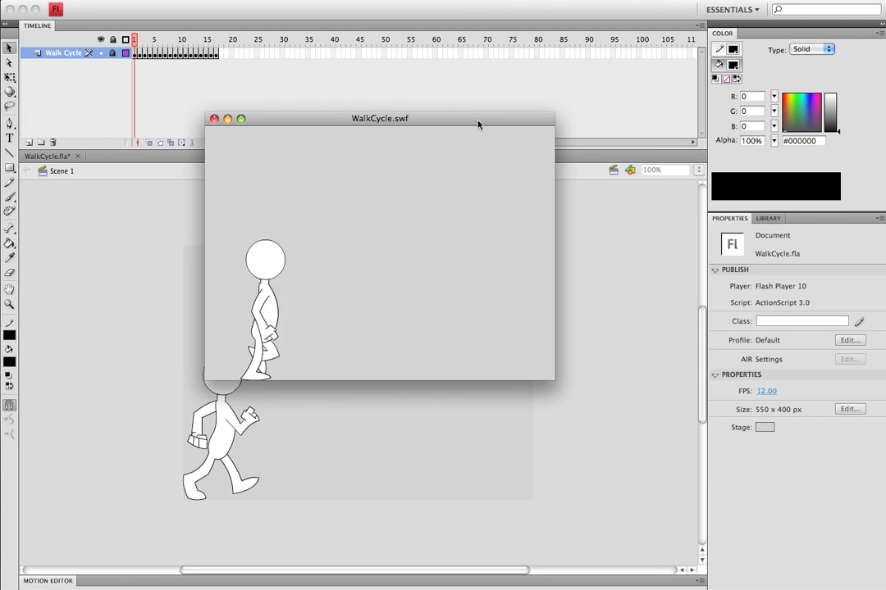
click(214, 119)
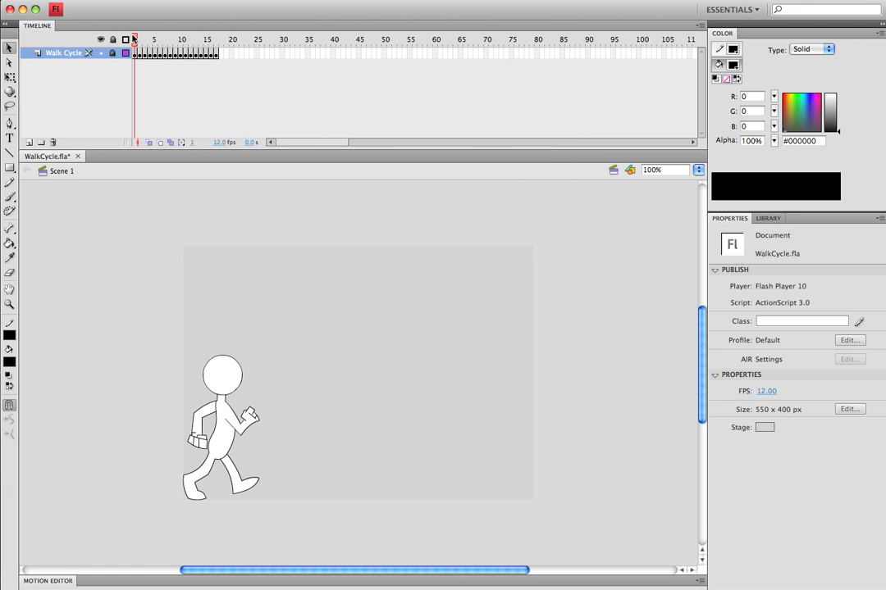
Rewind to frame 1, add a new layer above Walk Cycle, and select the Brush Tool
drag(134, 39, 183, 39)
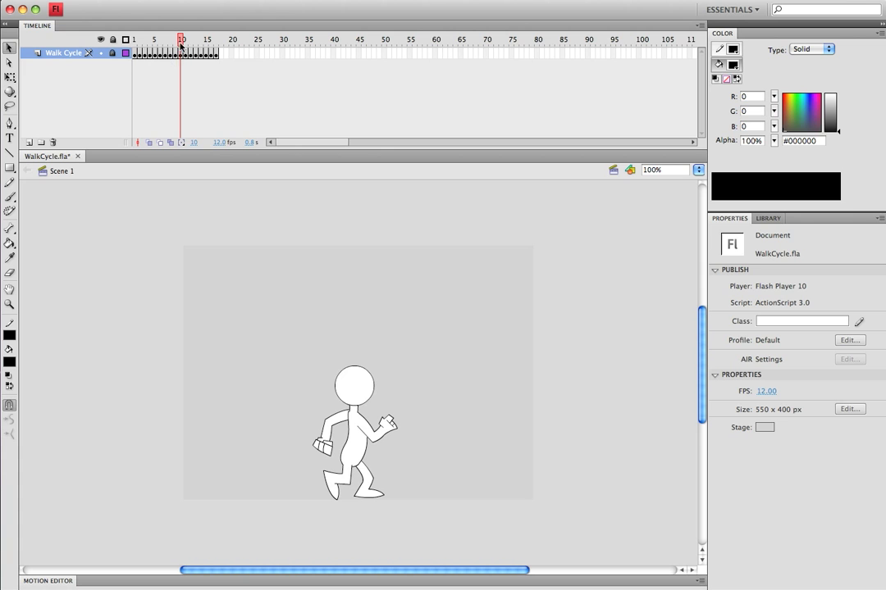
click(140, 45)
drag(137, 47, 174, 49)
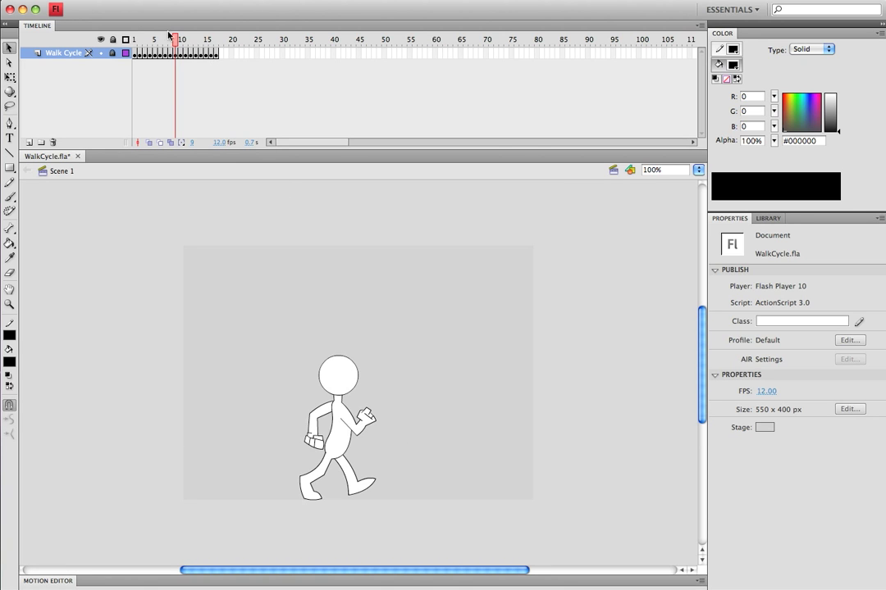
drag(149, 39, 103, 54)
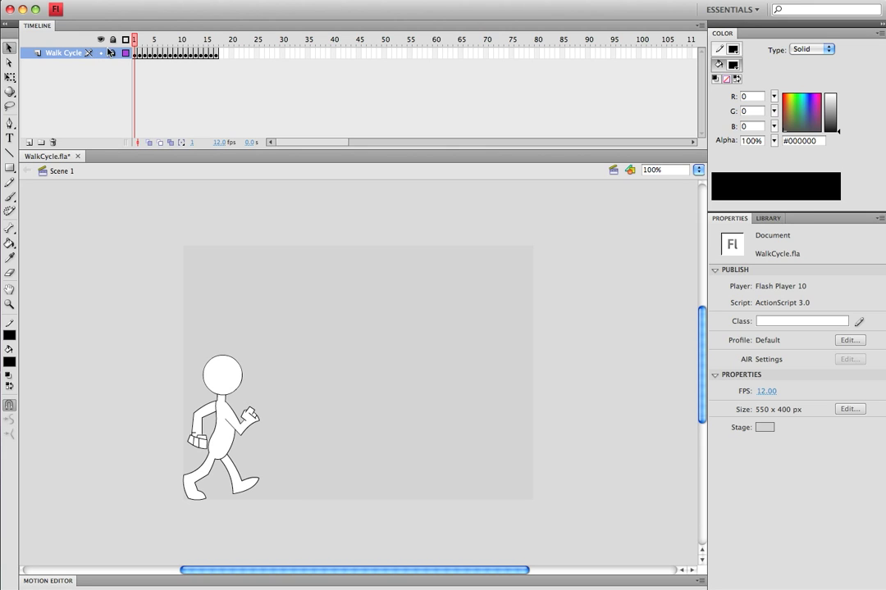
click(28, 143)
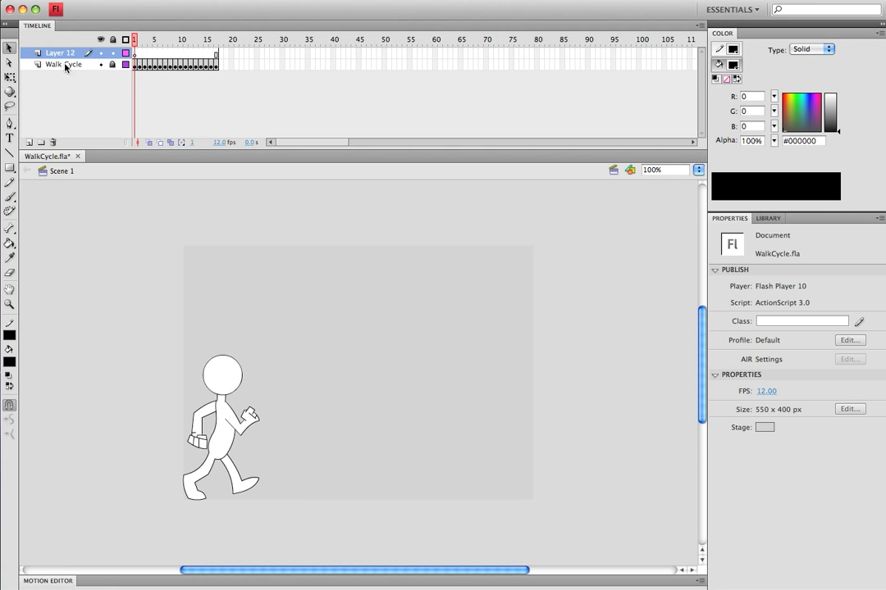
click(9, 197)
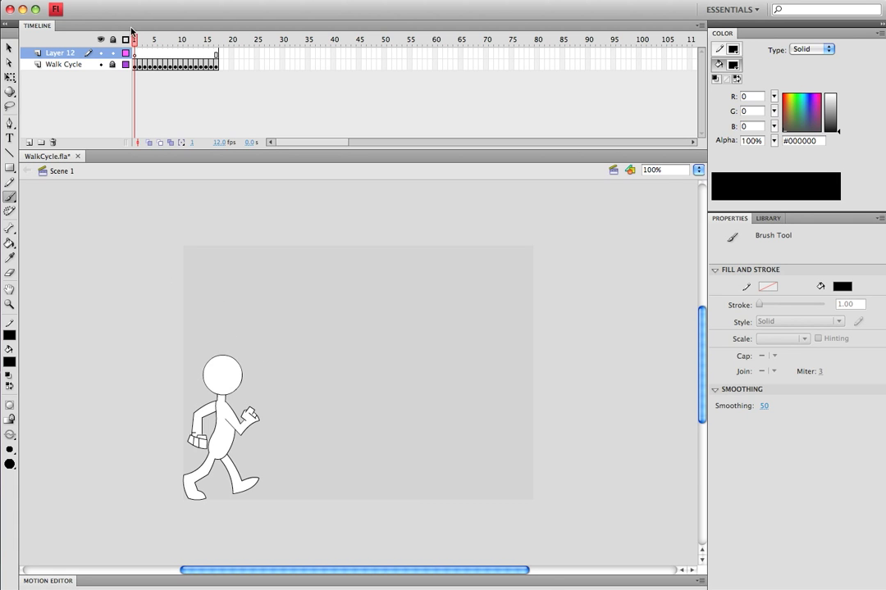
Brush a first attempt over the back leg, front leg and back arm, then undo it
click(164, 40)
drag(164, 40, 135, 40)
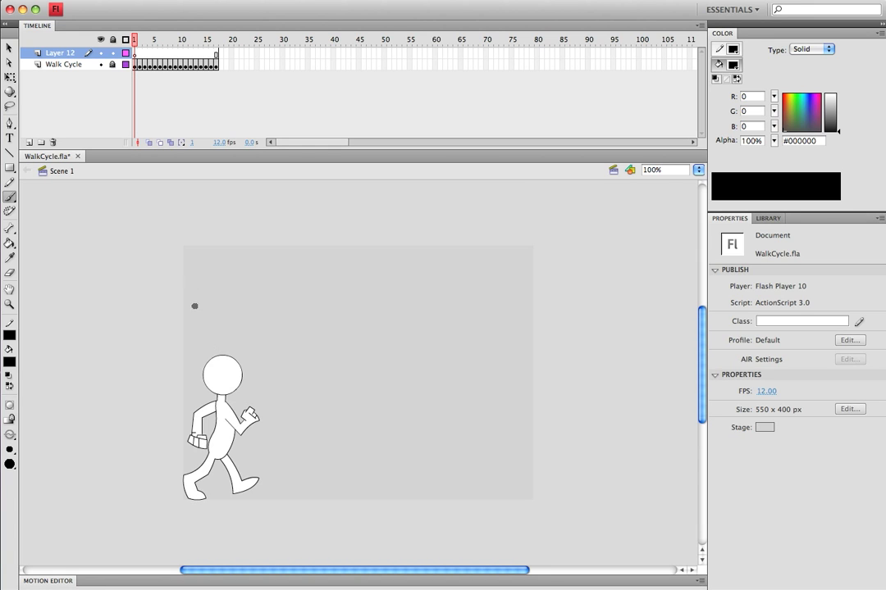
key(b)
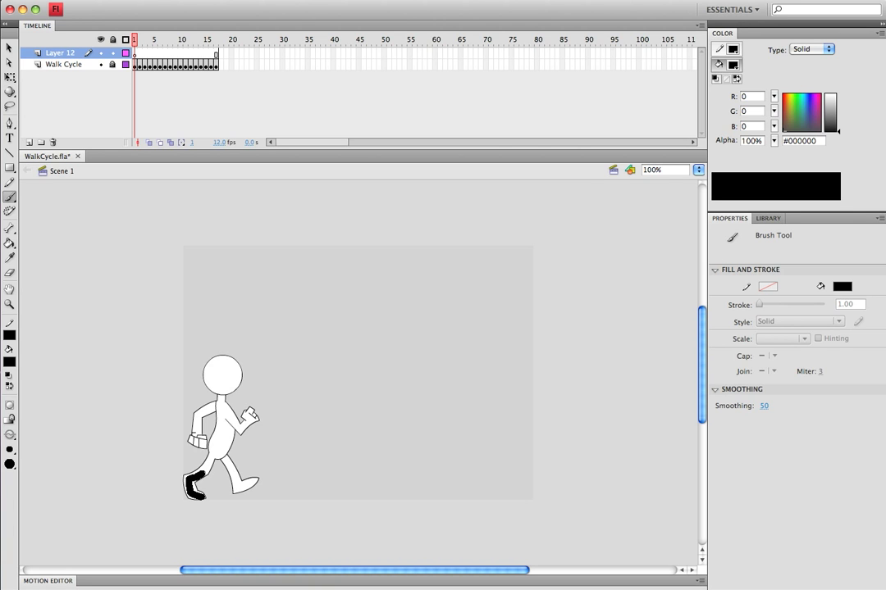
drag(202, 472, 221, 396)
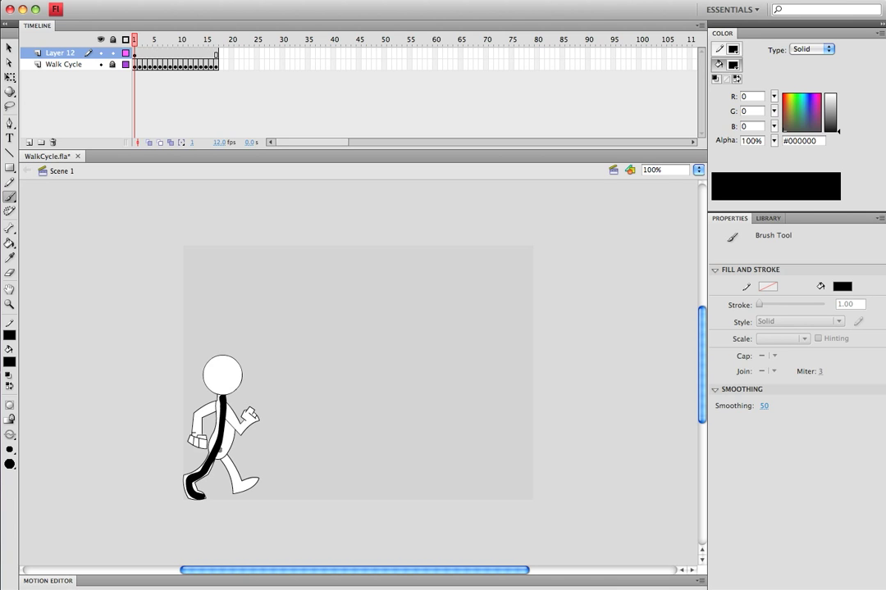
drag(218, 449, 236, 491)
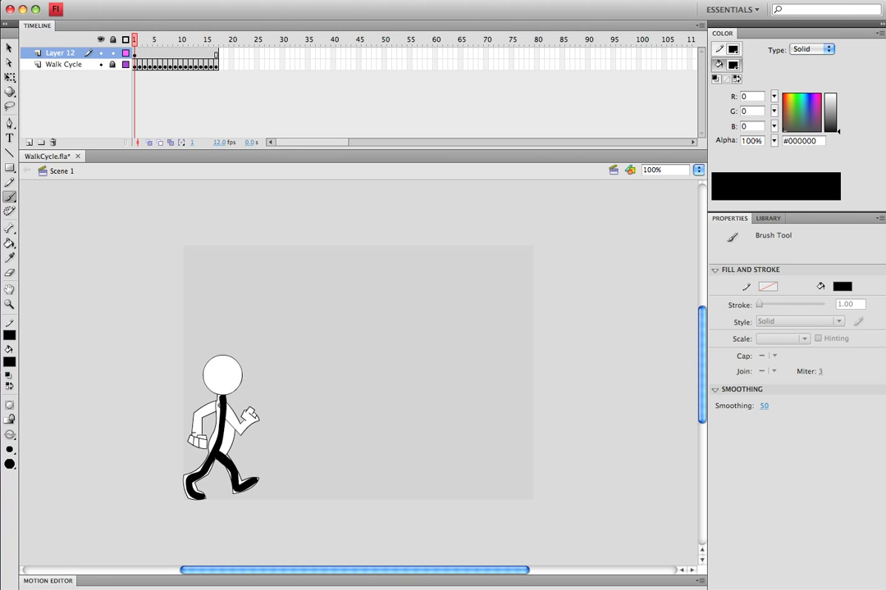
mouse_move(221, 402)
mouse_down()
mouse_move(201, 404)
mouse_move(196, 433)
mouse_up()
key(super+z)
key(super+z)
key(super+z)
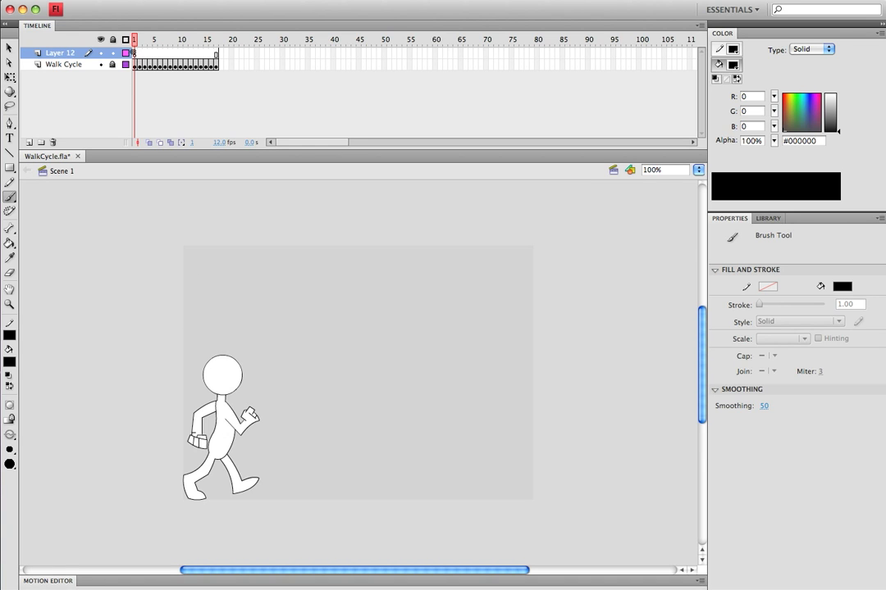
Redraw the stick figure's back leg, torso, front arm, back arm and head oval
mouse_move(200, 497)
mouse_down()
mouse_move(193, 486)
mouse_move(215, 456)
mouse_move(250, 485)
mouse_up()
drag(217, 449, 248, 417)
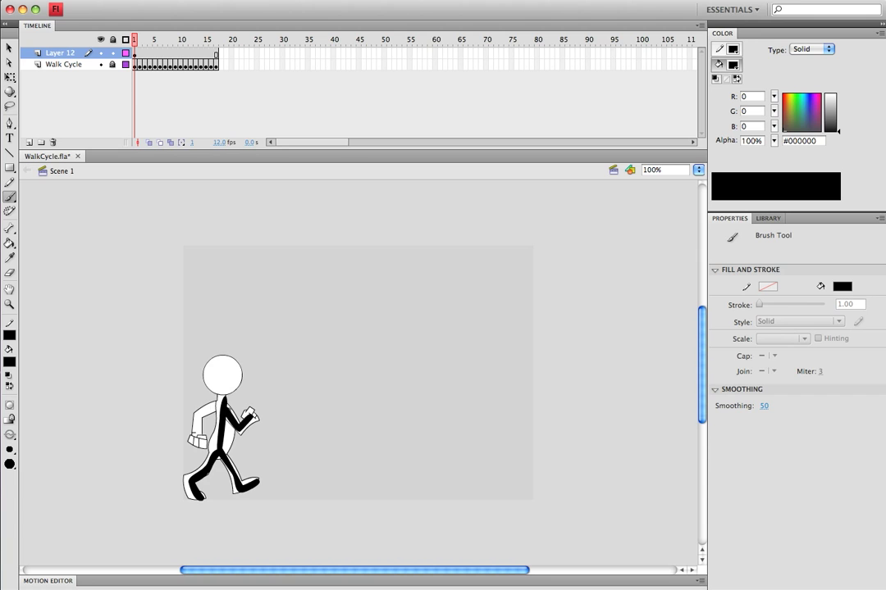
mouse_move(222, 400)
mouse_down()
mouse_move(197, 414)
mouse_move(191, 445)
mouse_up()
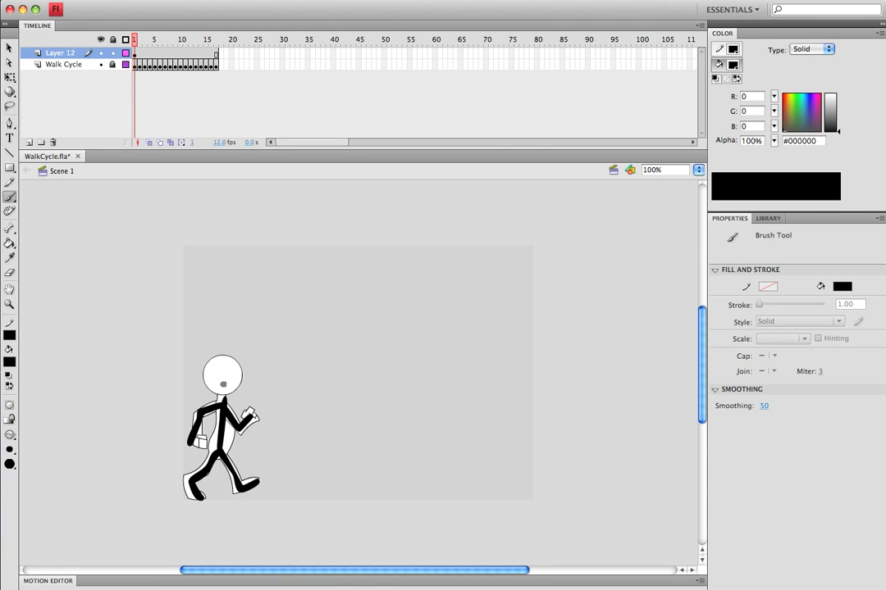
mouse_move(220, 400)
mouse_down()
mouse_move(214, 373)
mouse_move(240, 392)
mouse_move(221, 400)
mouse_up()
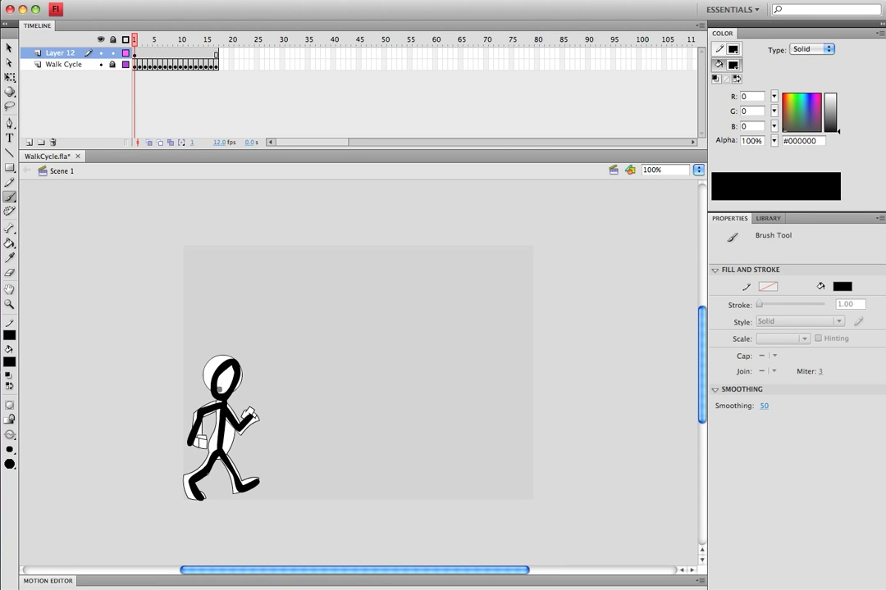
Insert a keyframe at frame 2 of Layer 12 and delete its copied stick-figure strokes
click(140, 54)
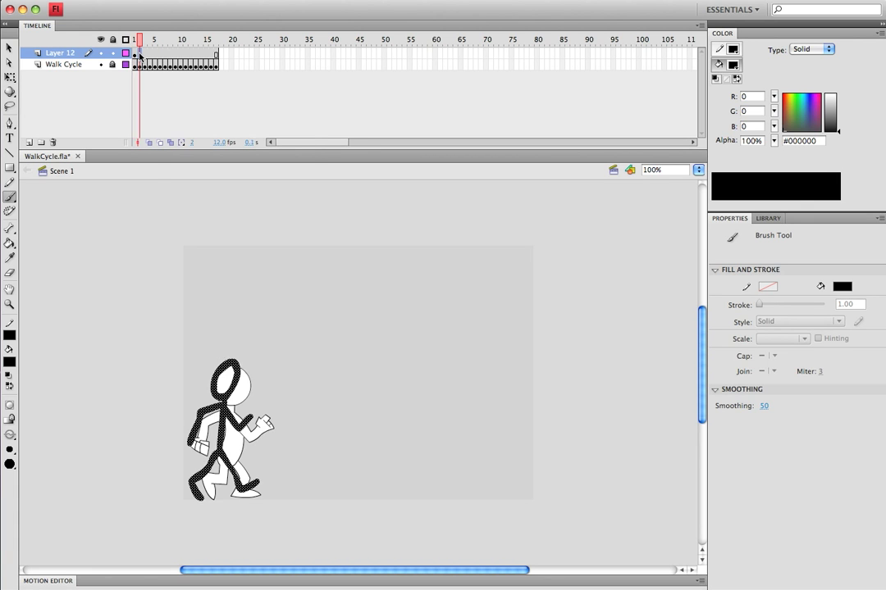
right_click(139, 53)
click(159, 137)
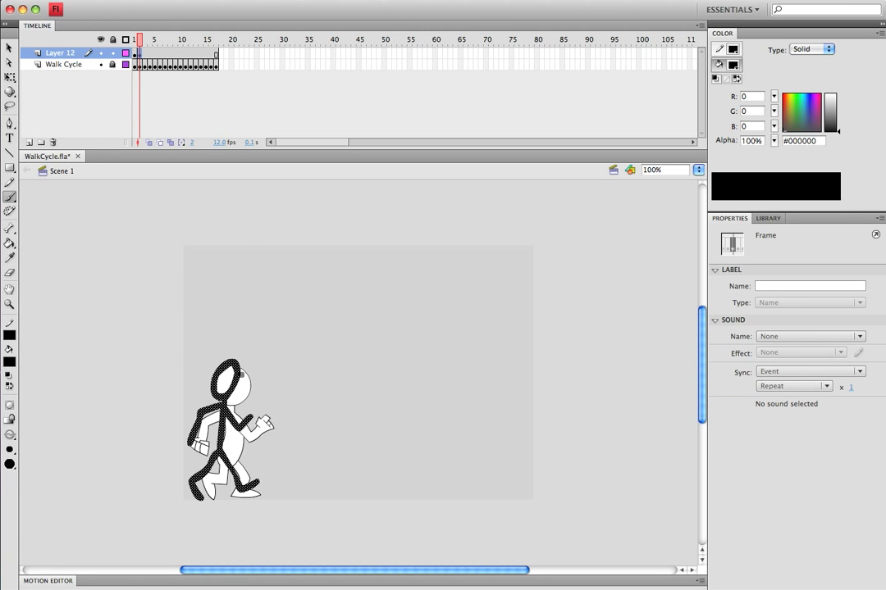
key(Delete)
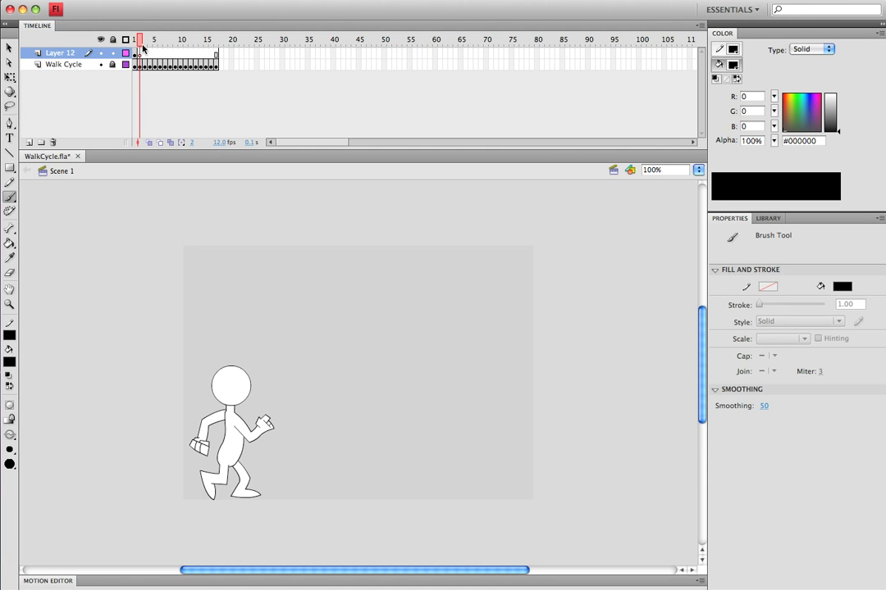
Flip between frames 1 and 2 to compare the poses, ending on frame 2
click(136, 52)
click(140, 49)
click(135, 49)
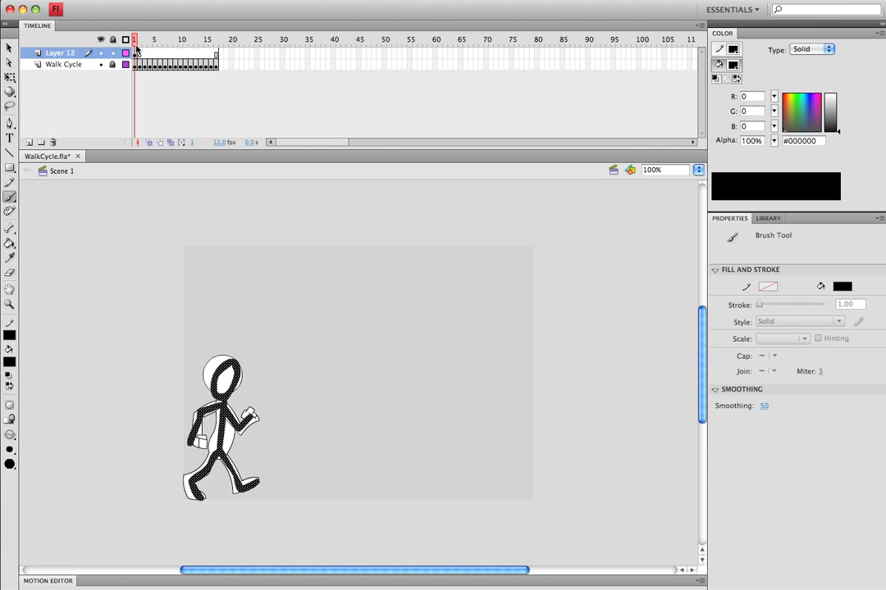
click(139, 49)
click(135, 49)
click(139, 49)
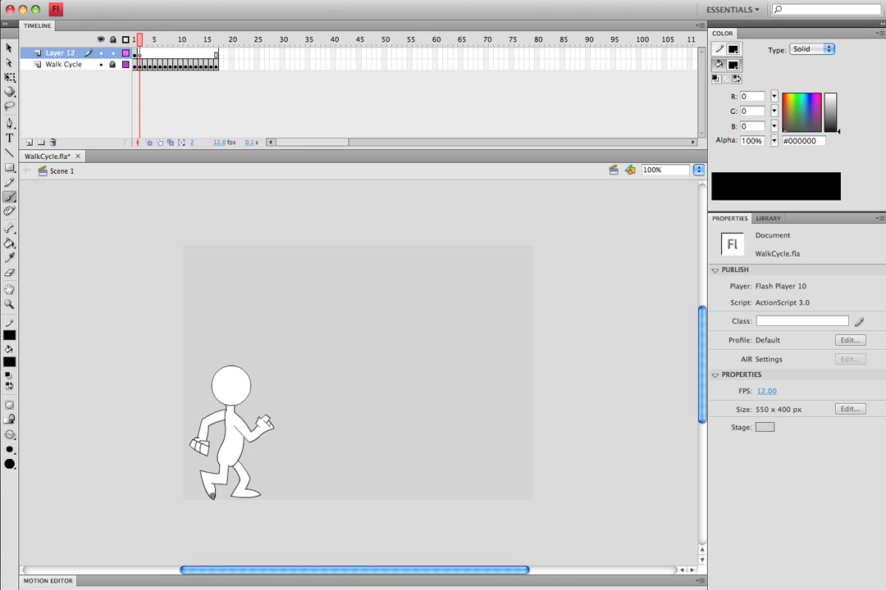
Brush the frame-2 stick figure: back leg, front arm, back arm, front foot and head
drag(212, 496, 210, 489)
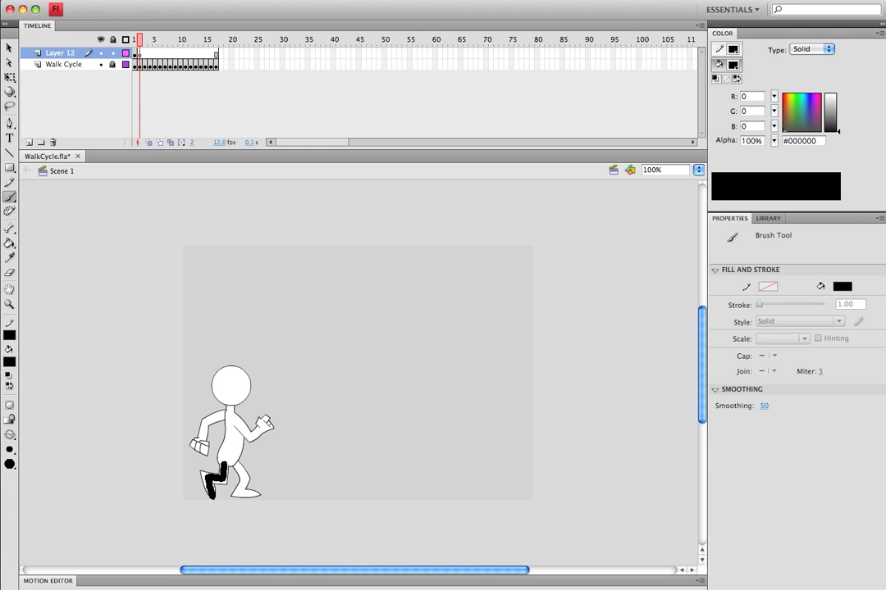
drag(224, 457, 231, 418)
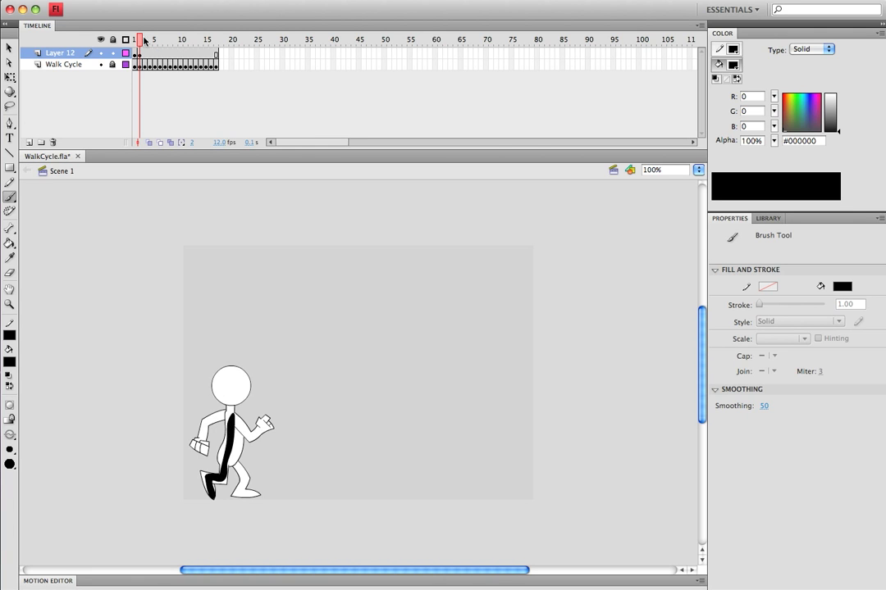
drag(138, 39, 137, 39)
drag(234, 418, 263, 424)
drag(228, 410, 201, 443)
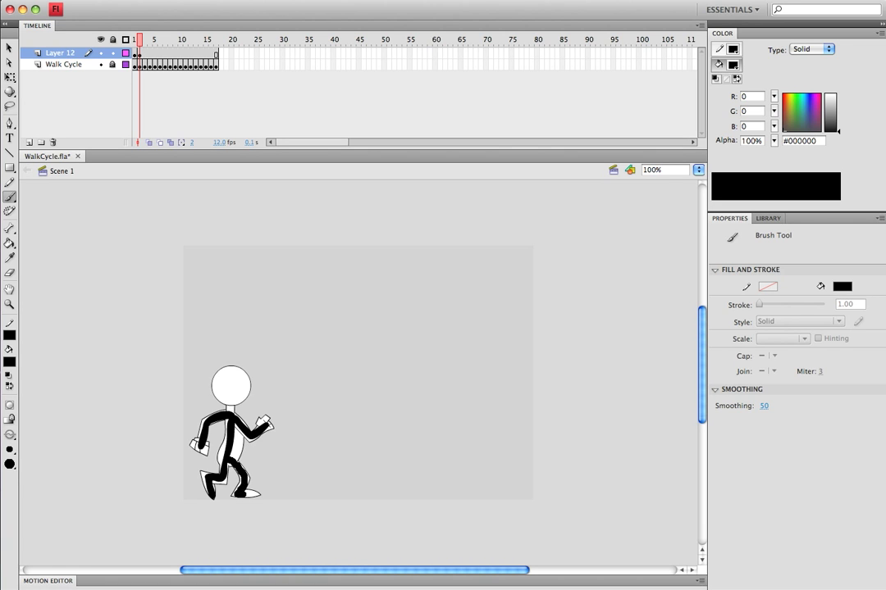
drag(251, 492, 259, 496)
mouse_move(216, 406)
mouse_down()
mouse_move(215, 369)
mouse_move(236, 372)
mouse_move(245, 404)
mouse_up()
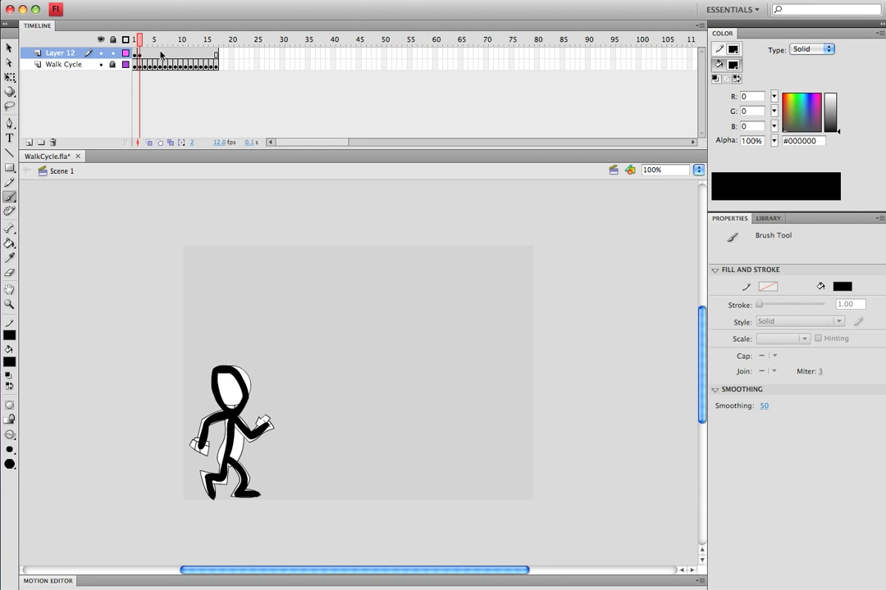
drag(145, 42, 115, 39)
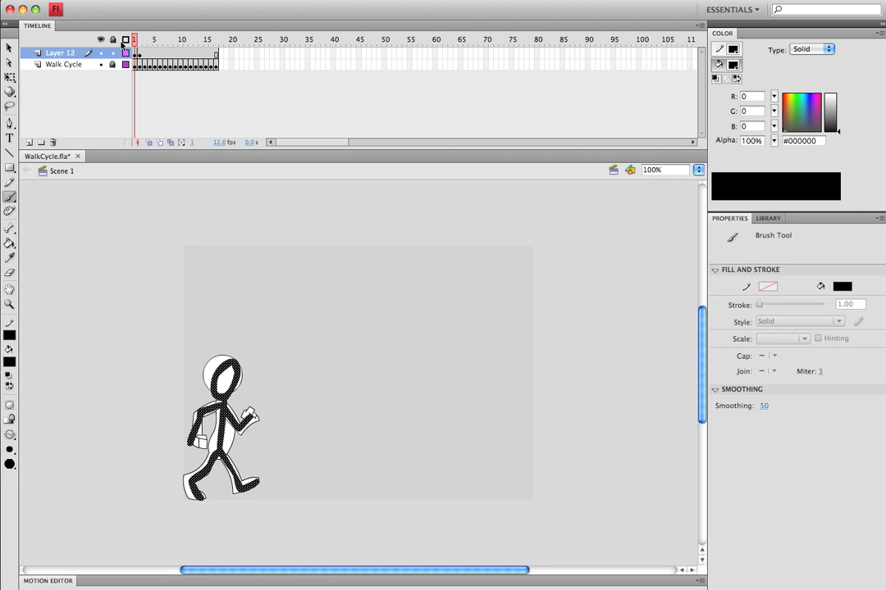
Insert a keyframe at frame 3 of Layer 12 and delete the copied stick figure
mouse_move(129, 43)
mouse_down()
mouse_move(145, 43)
mouse_move(119, 41)
mouse_move(141, 46)
mouse_up()
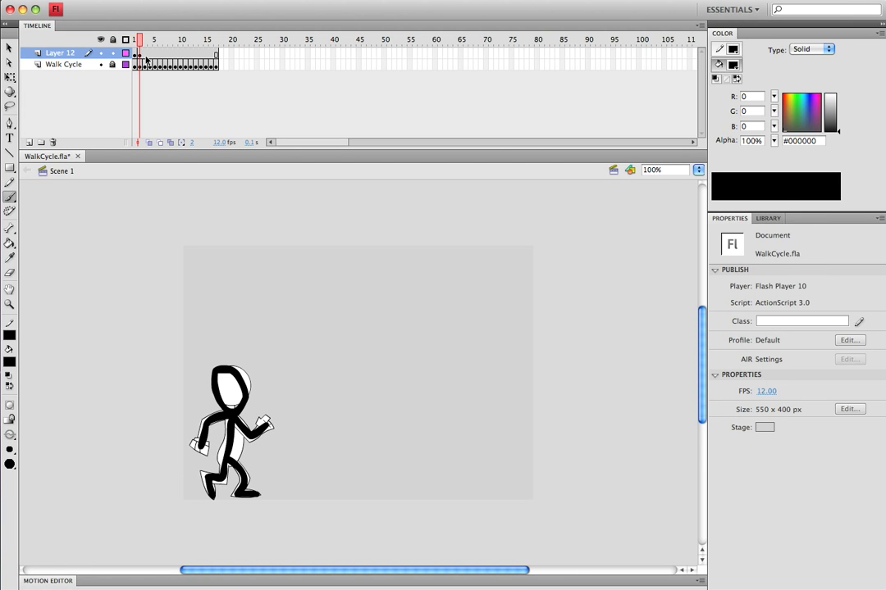
right_click(145, 56)
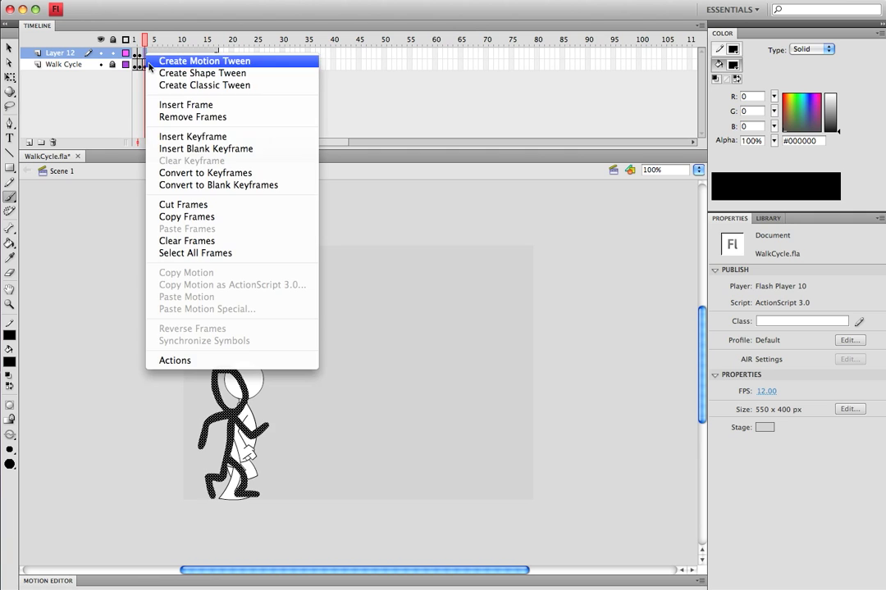
click(198, 139)
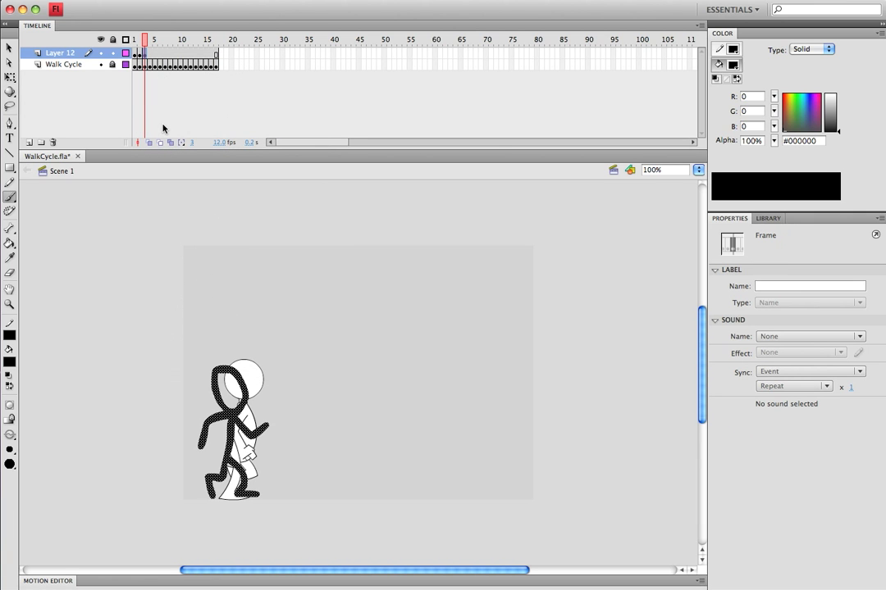
key(Delete)
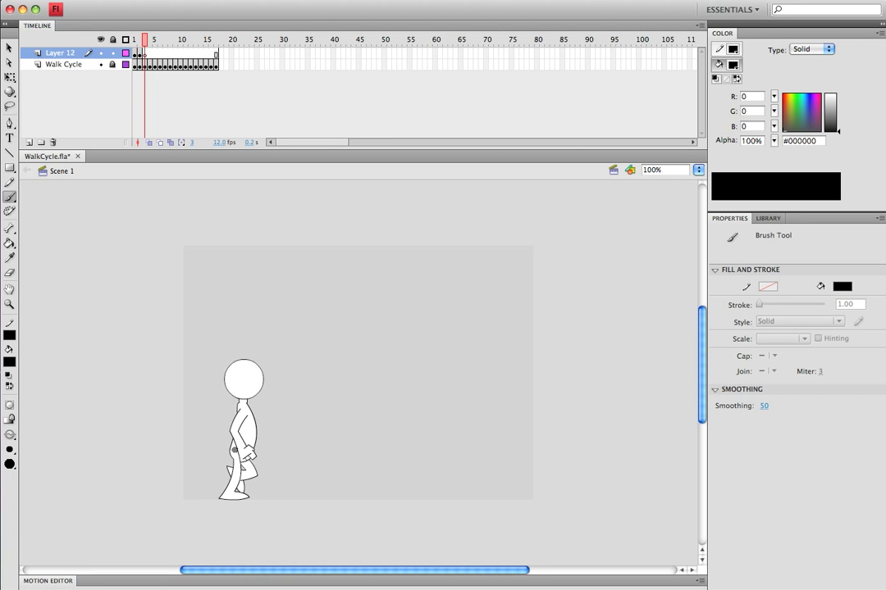
Delete Layer 12, then scrub the Walk Cycle timeline through frame 14 to preview the walk
click(53, 143)
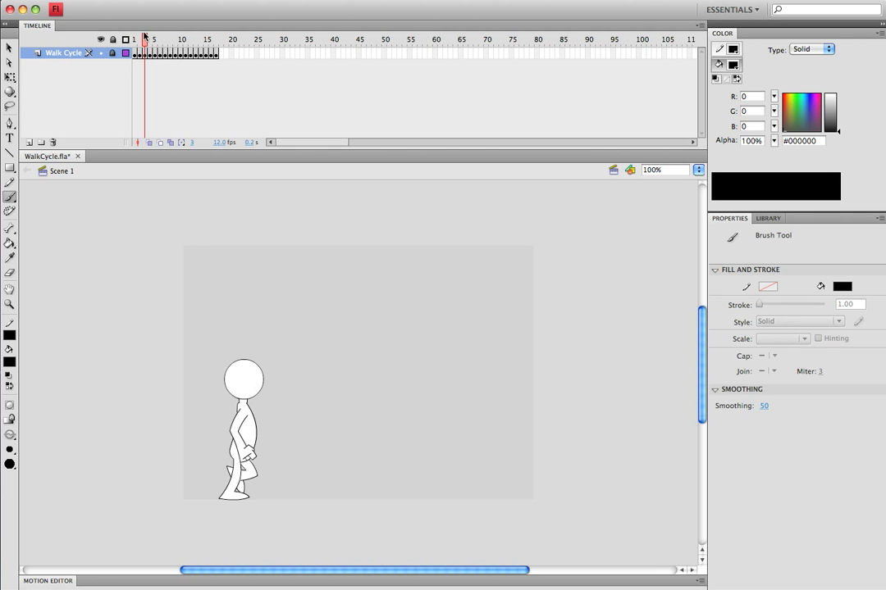
drag(145, 37, 115, 41)
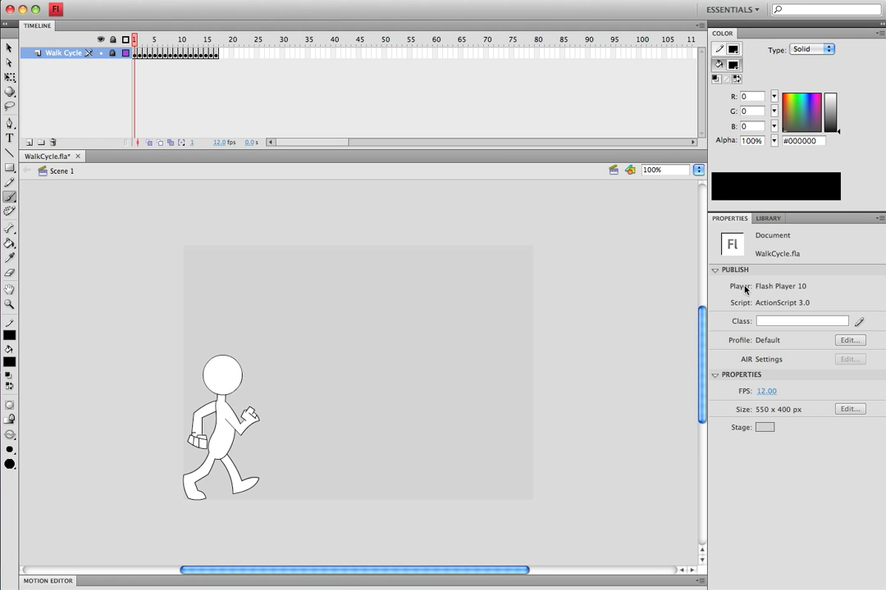
click(145, 41)
drag(144, 41, 117, 41)
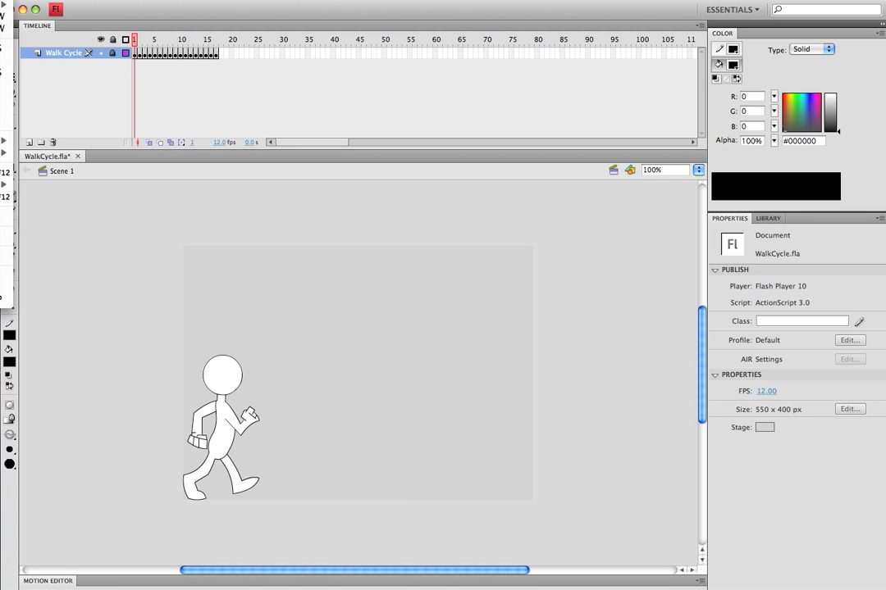
mouse_move(4, 140)
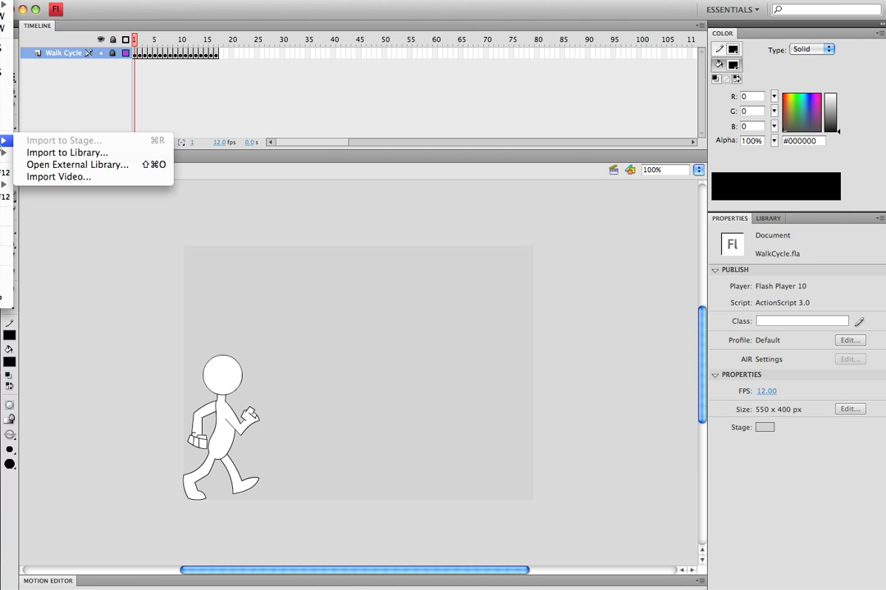
click(80, 154)
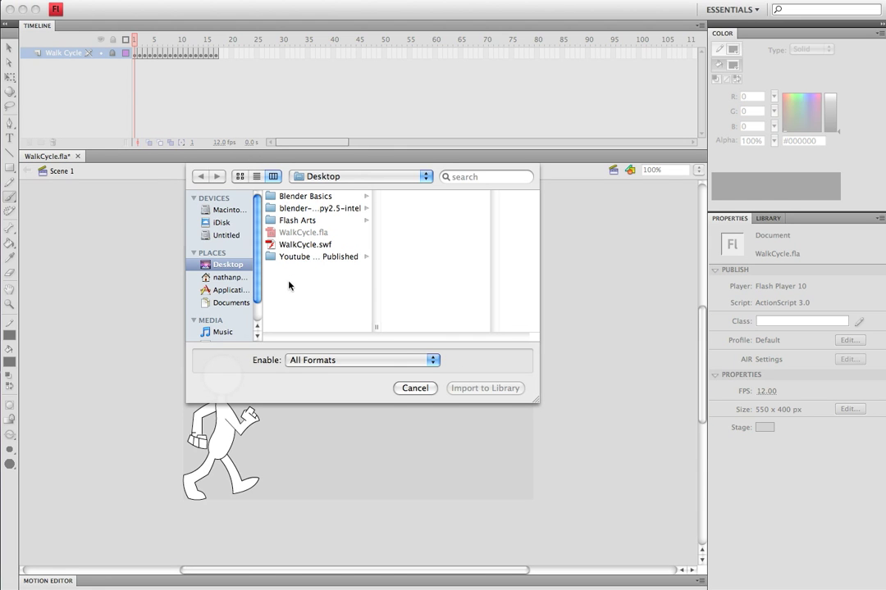
click(416, 389)
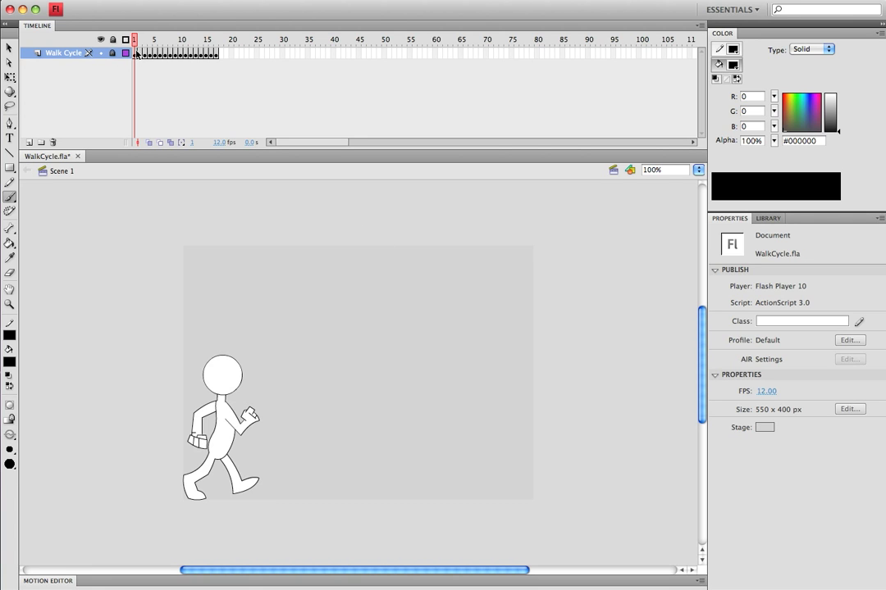
mouse_move(135, 41)
mouse_down()
mouse_move(226, 45)
mouse_move(134, 43)
mouse_up()
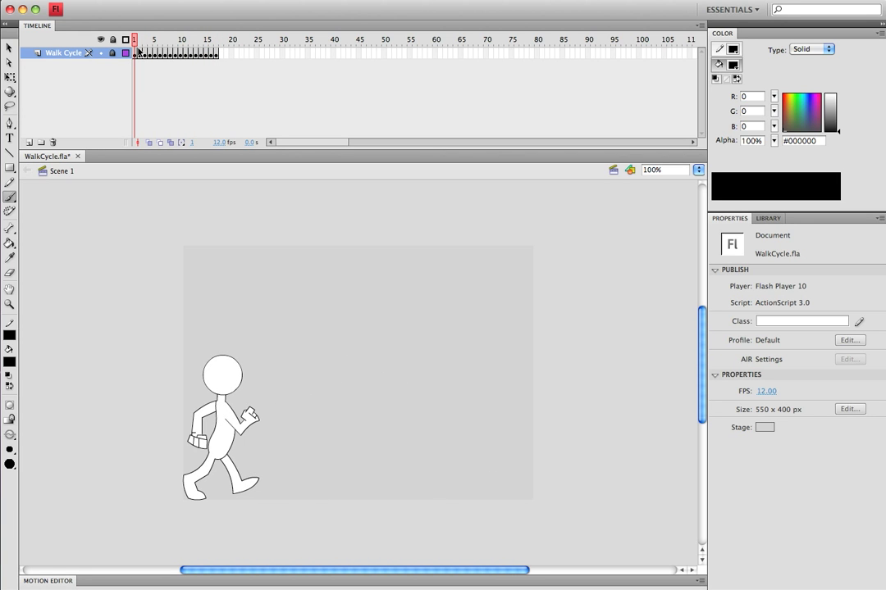